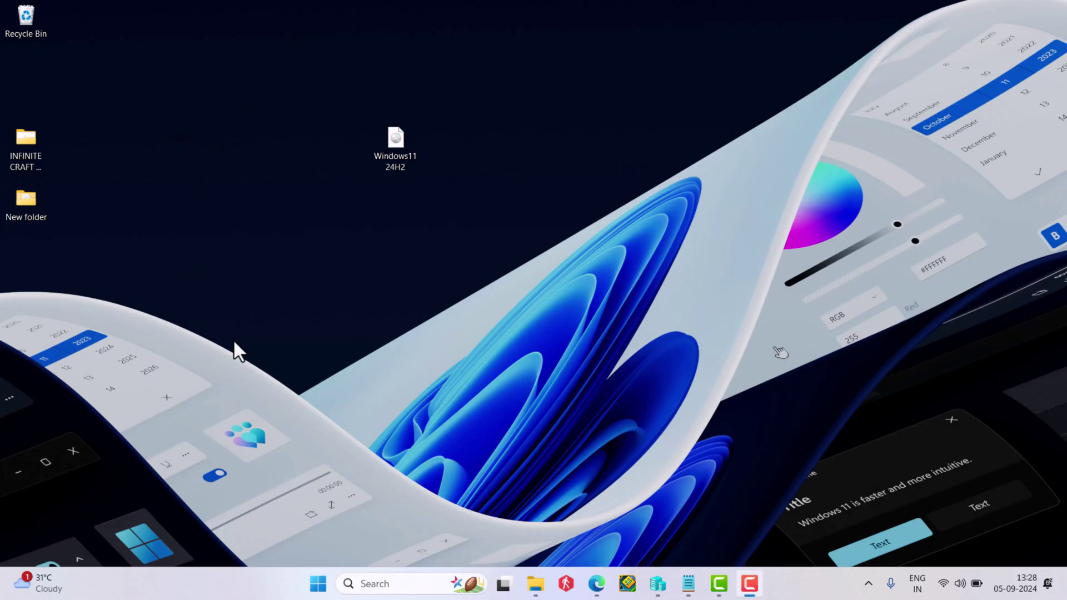
Download rufus-4.5.exe from the rufus.ie Download section in Edge
drag(296, 88, 429, 186)
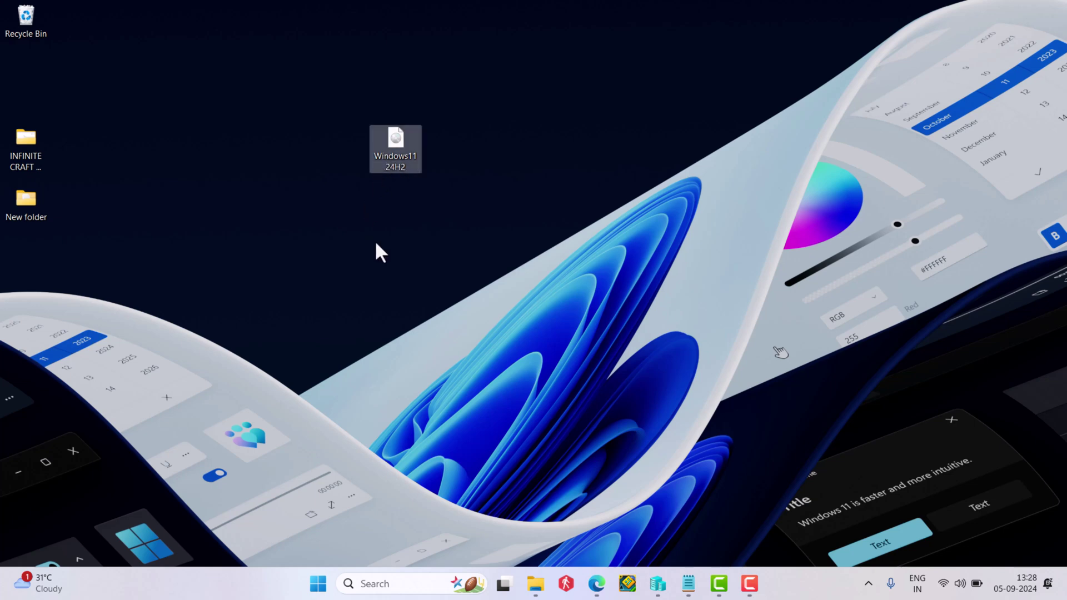
click(595, 583)
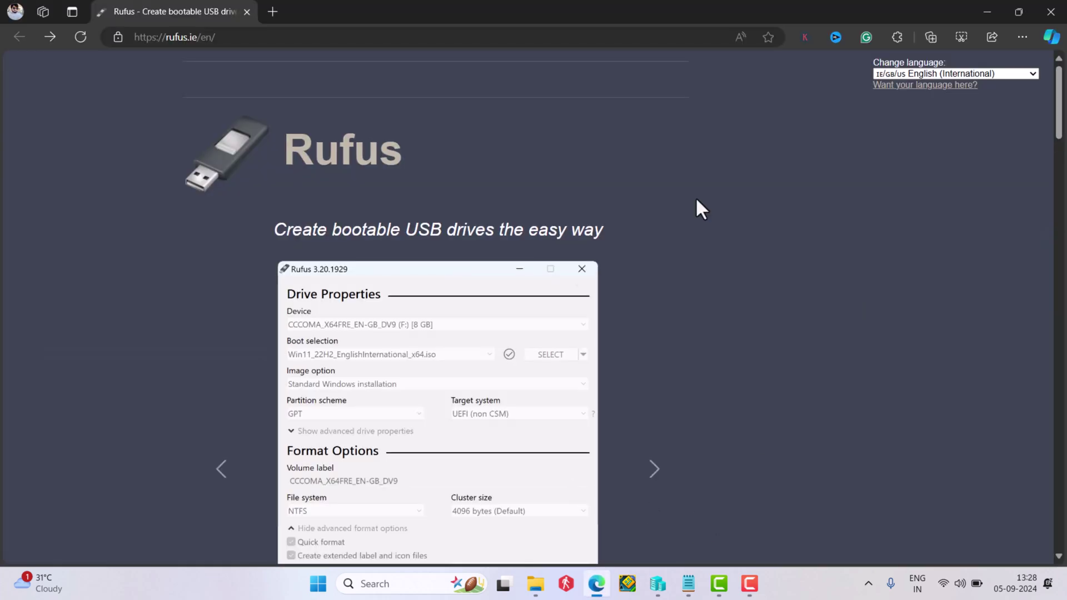
click(243, 42)
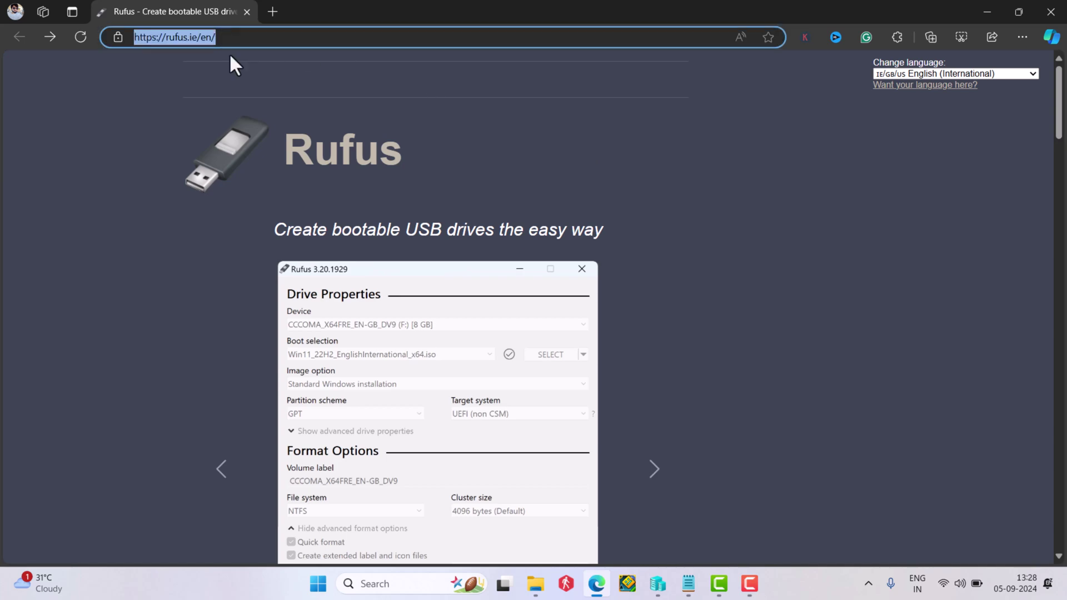
click(975, 189)
scroll(975, 189, down, 5)
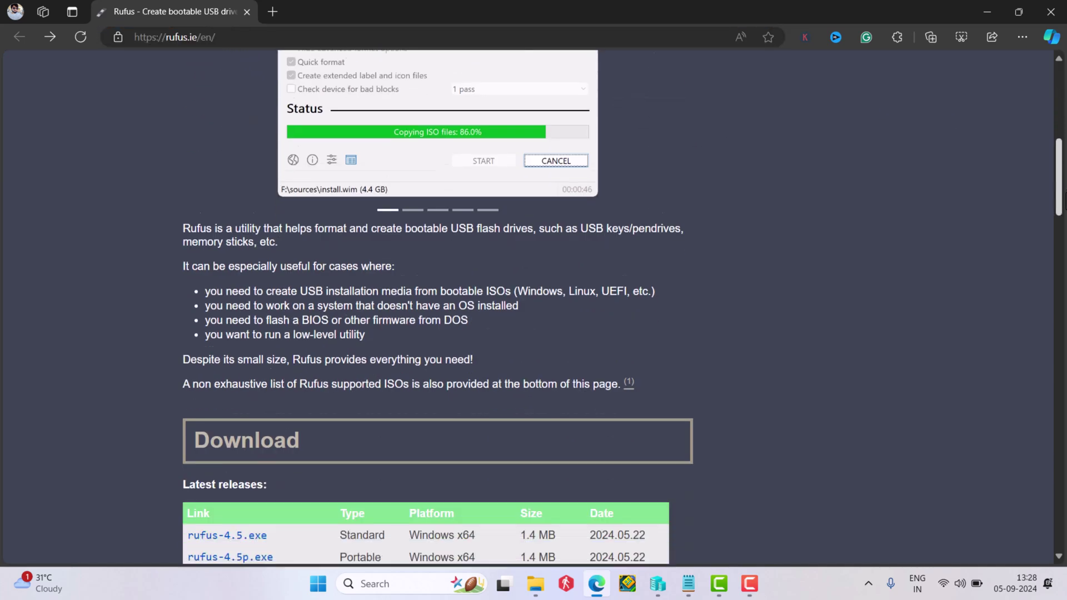
scroll(446, 290, down, 3)
scroll(445, 290, up, 1)
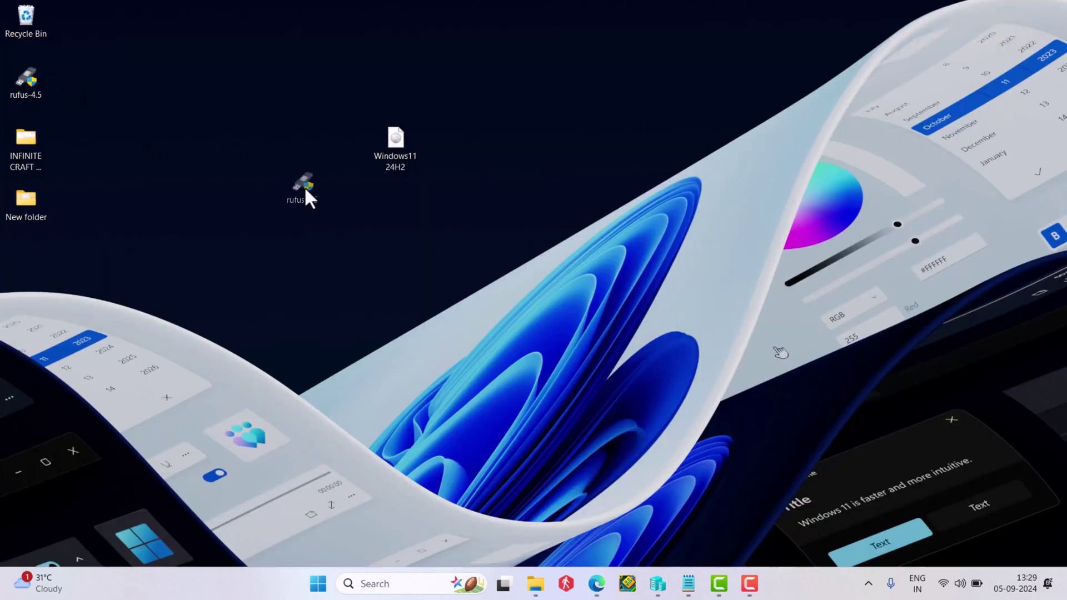
Launch rufus-4.5 from the desktop, allow UAC and decline online update checks
drag(304, 186, 305, 187)
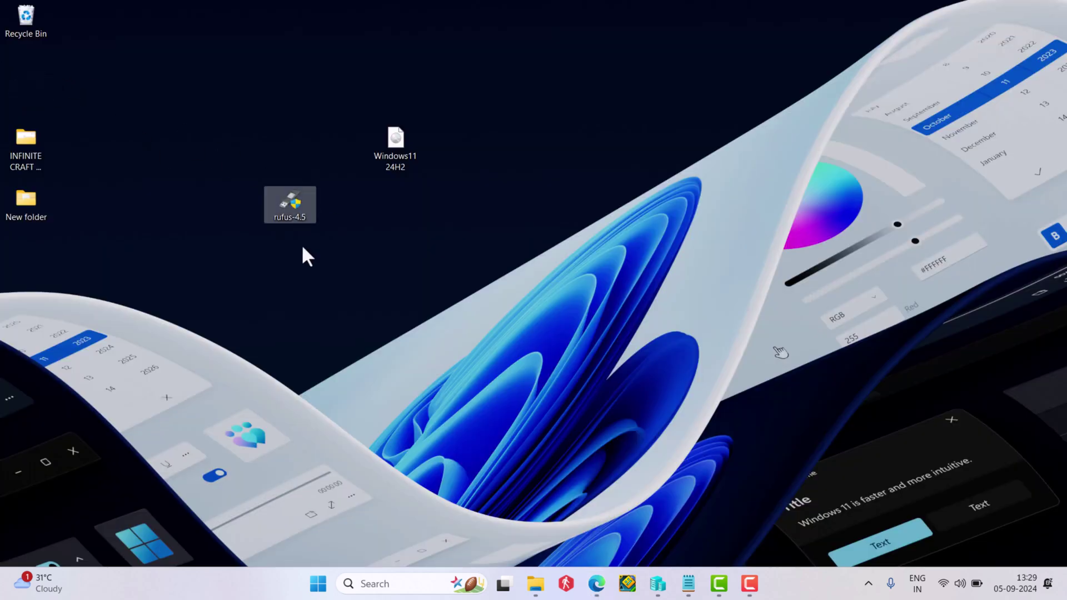
click(364, 293)
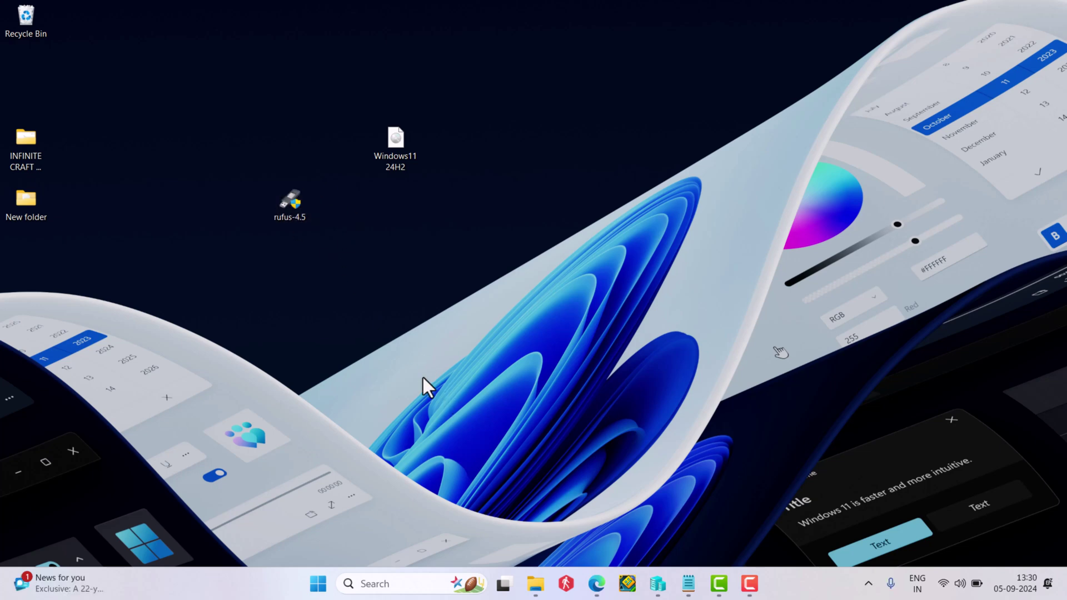
double_click(292, 200)
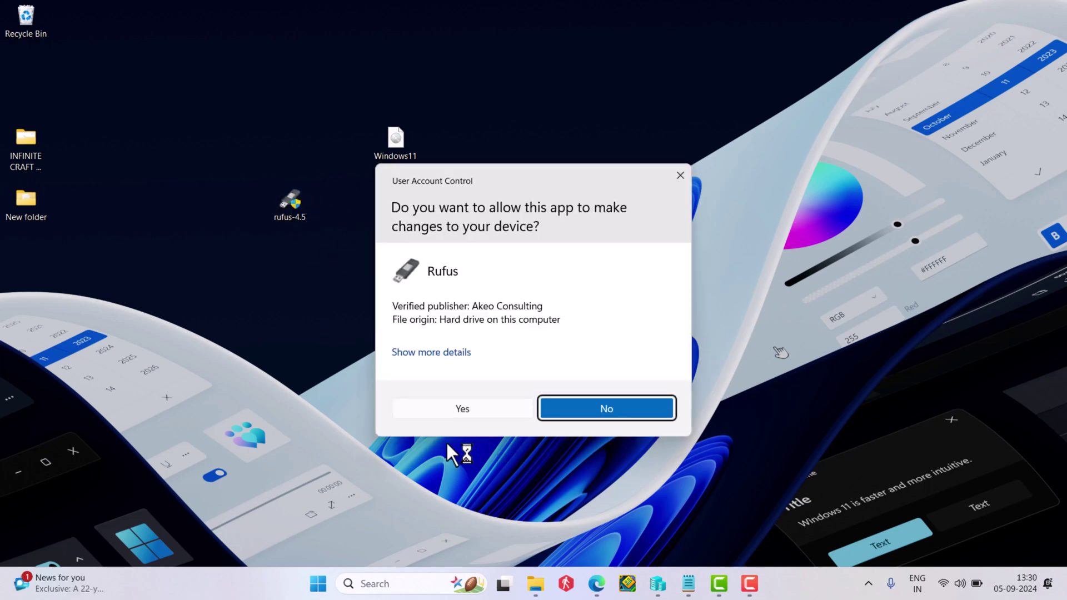
click(463, 410)
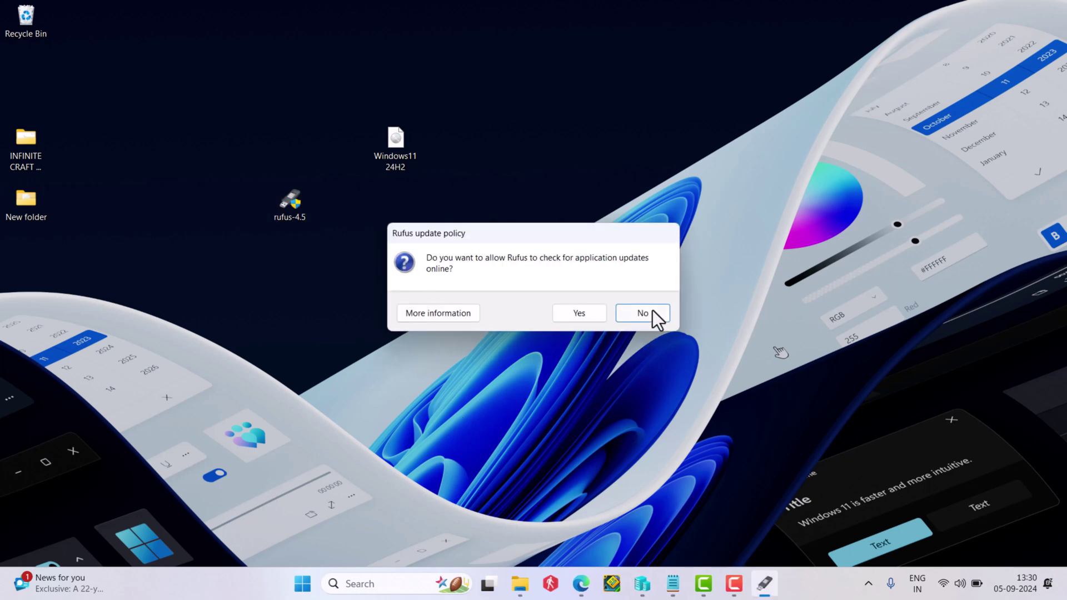
click(647, 313)
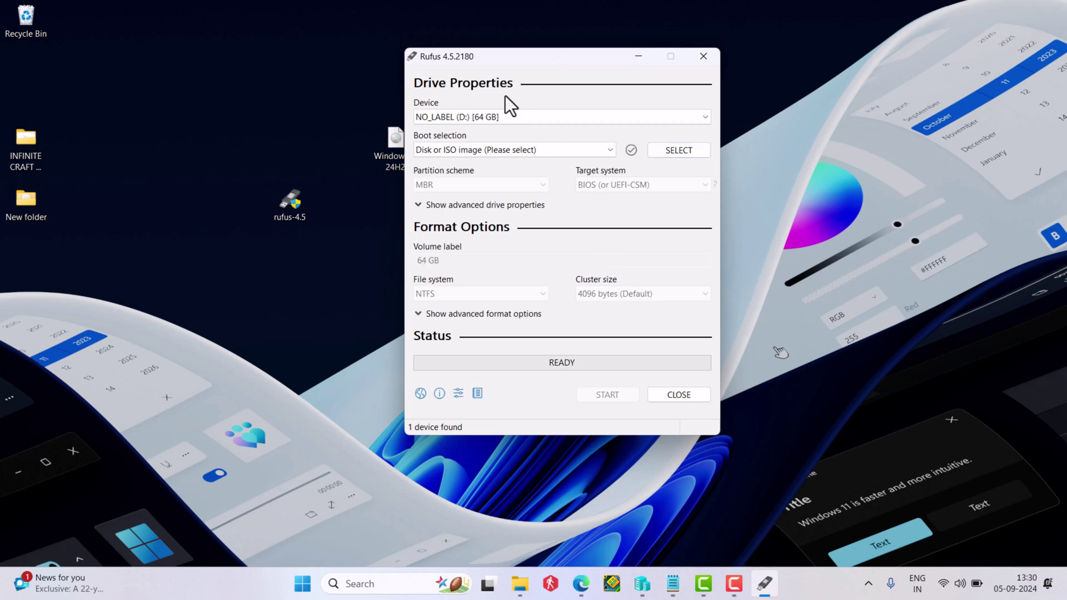
Load Windows11 24H2.iso from the Desktop as the Disk or ISO image boot source
click(603, 148)
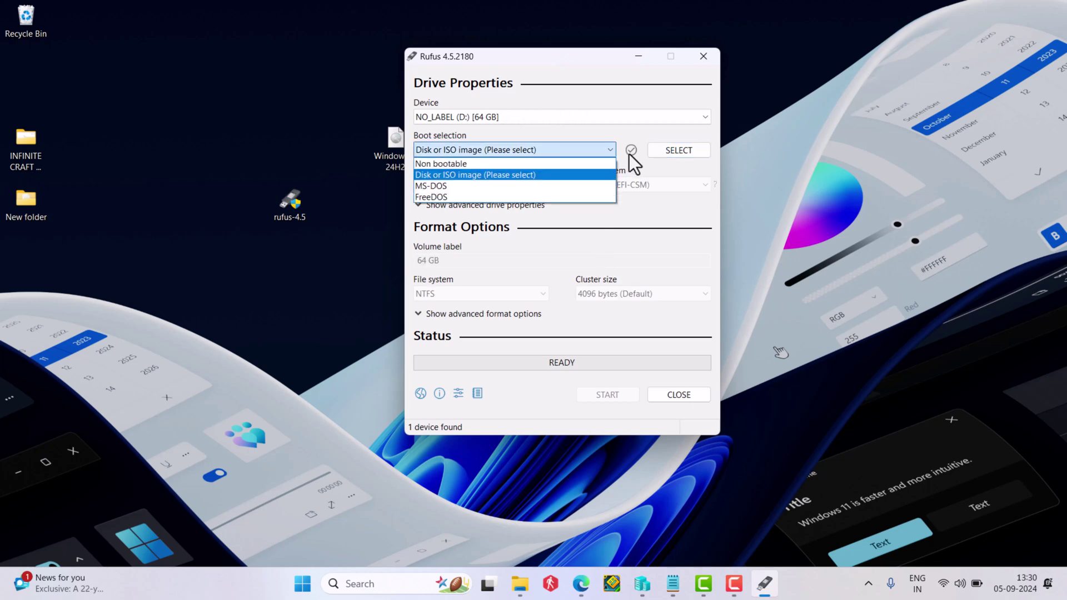
click(583, 176)
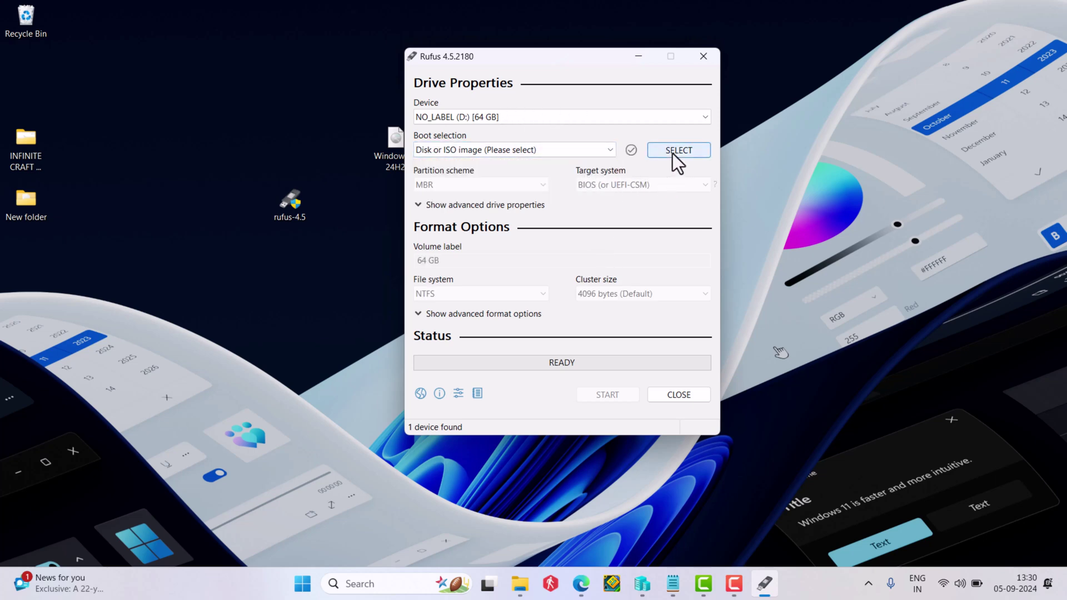
click(673, 153)
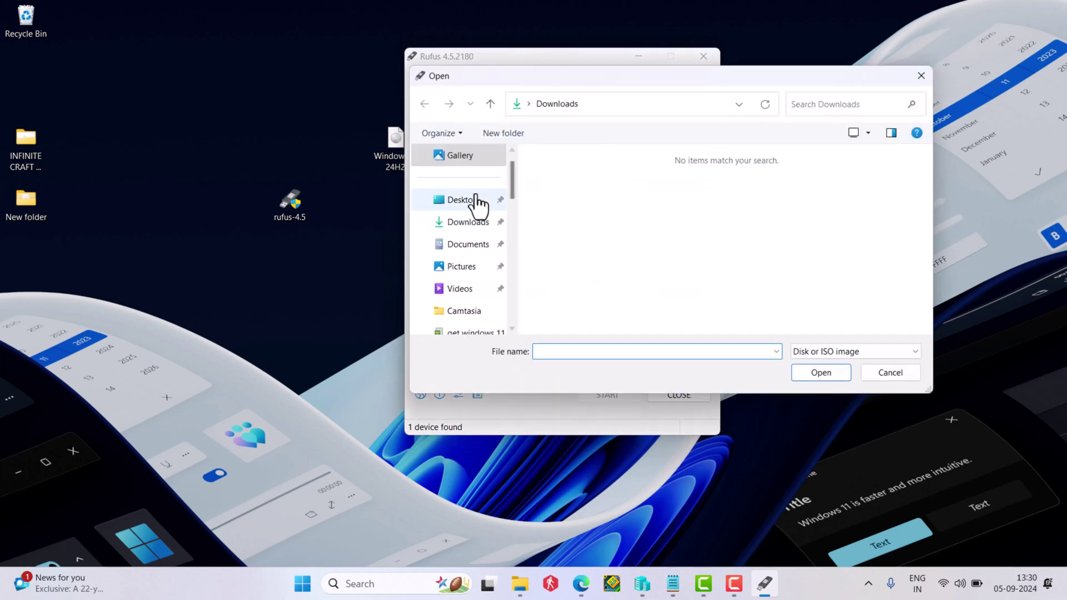
click(469, 202)
click(738, 207)
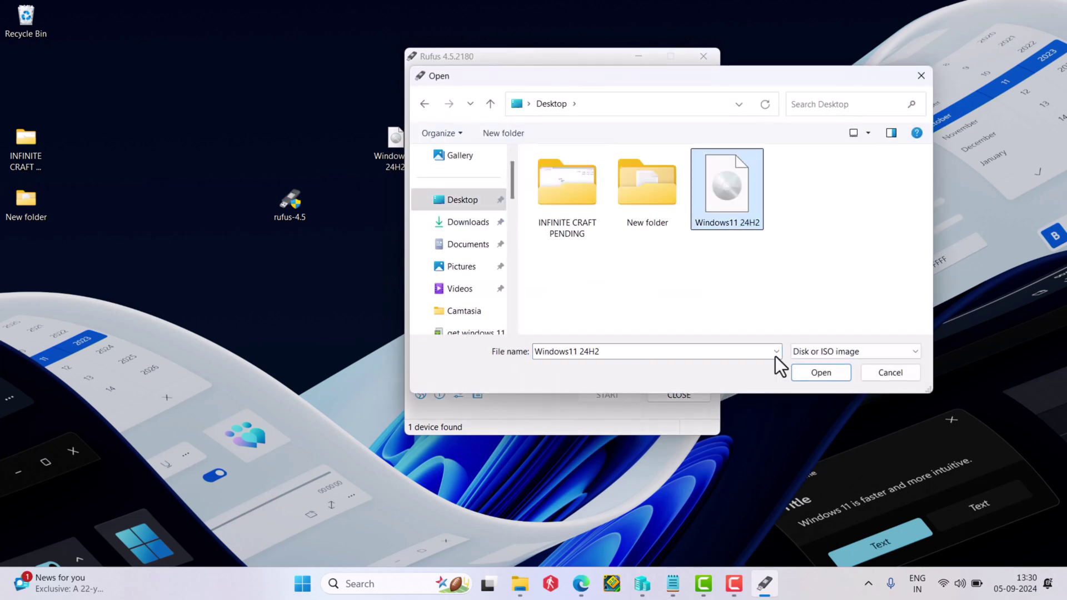
click(813, 375)
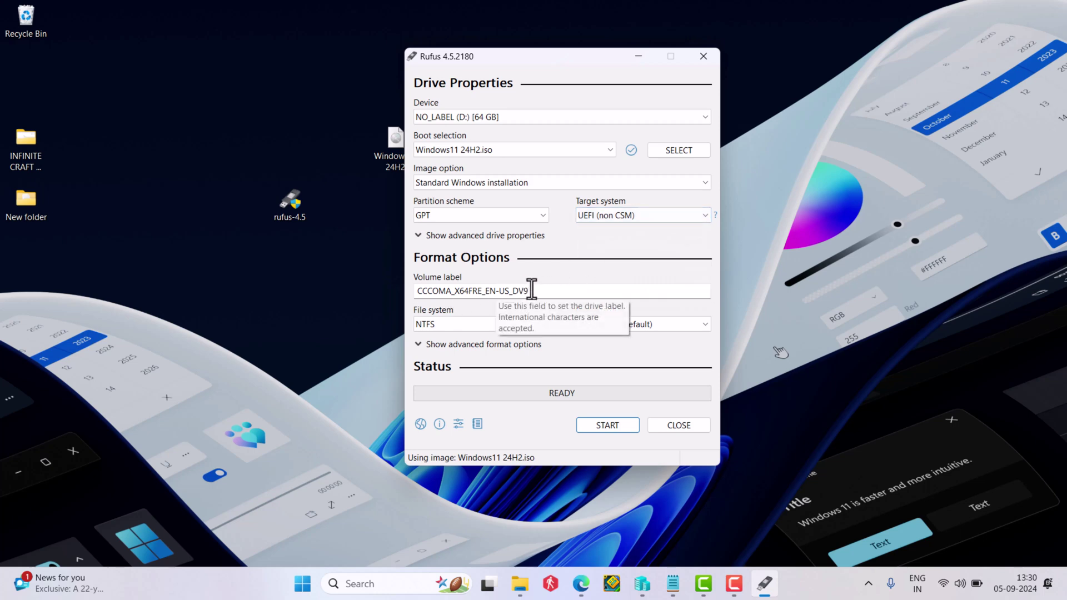
Set the volume label to Windows 11 24h2 and show the advanced format options
drag(529, 291, 391, 295)
text(Windows)
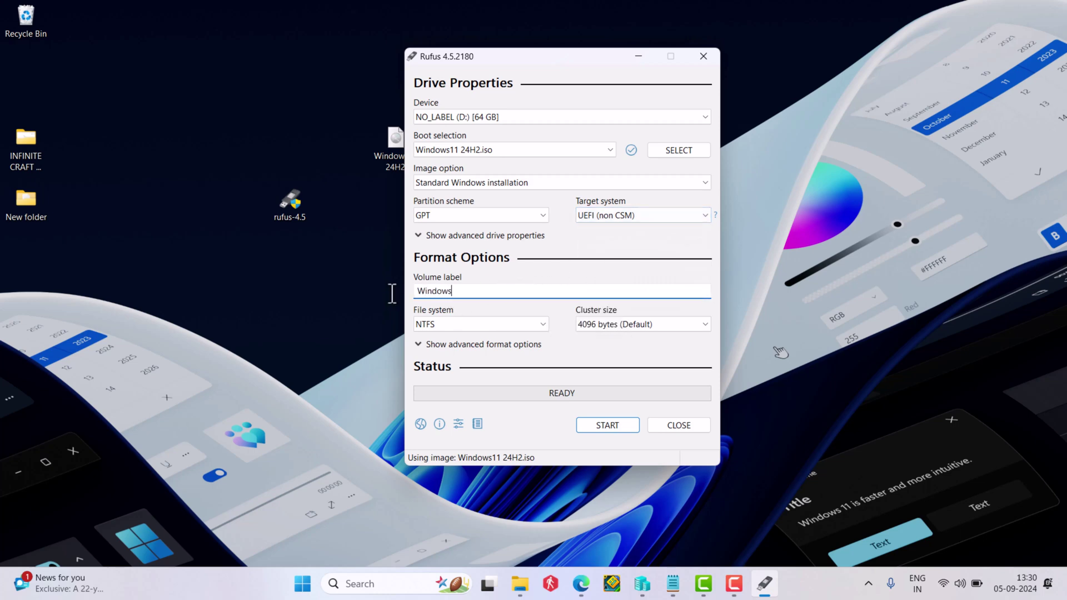
text( 11 24h2)
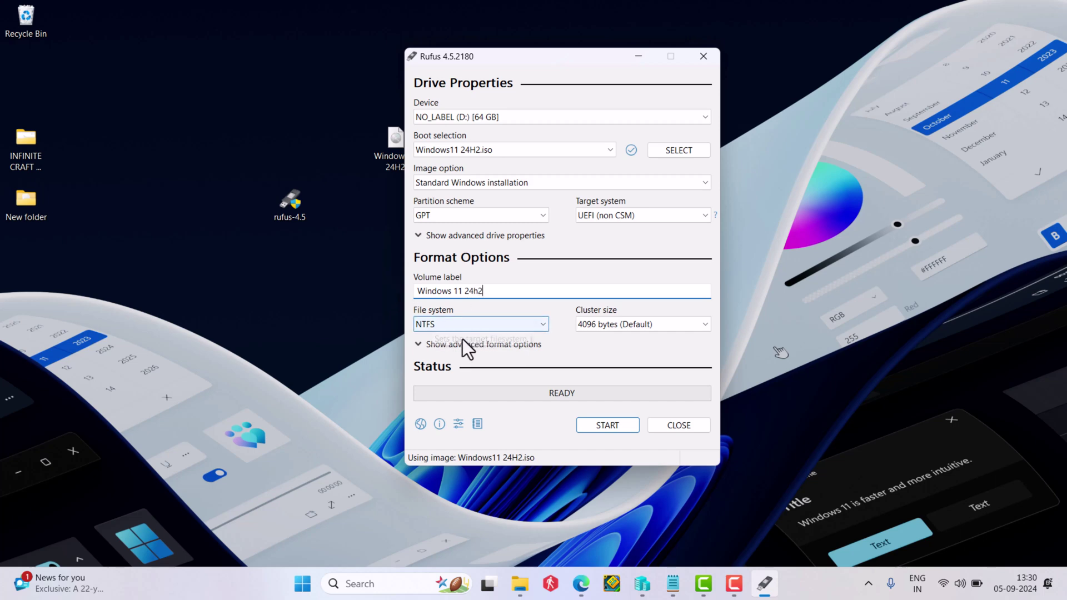
click(424, 342)
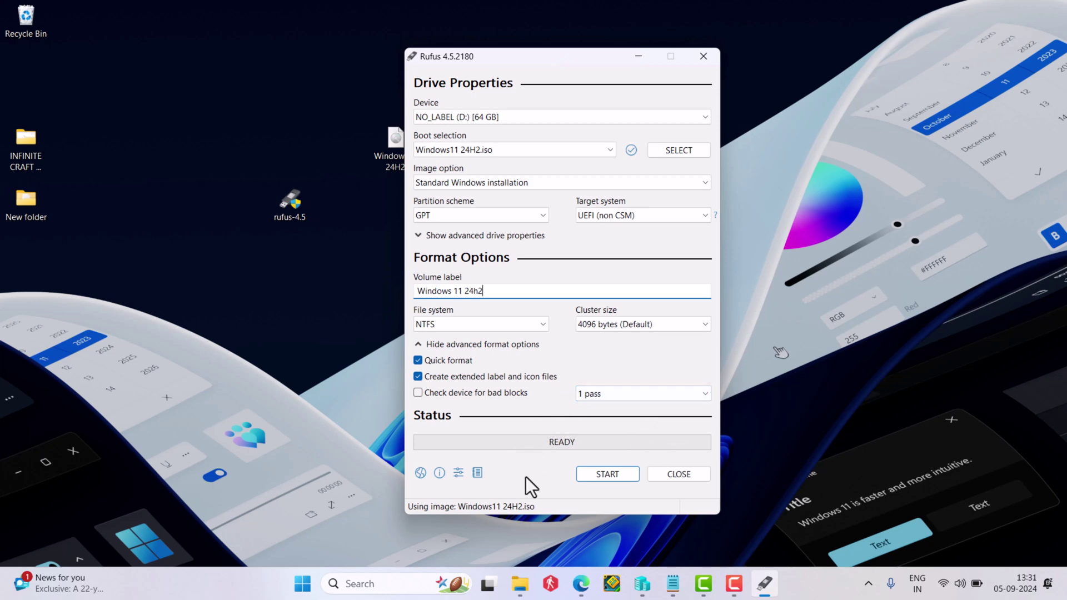
Start the write and leave local account creation off in the Windows User Experience prompt
click(600, 472)
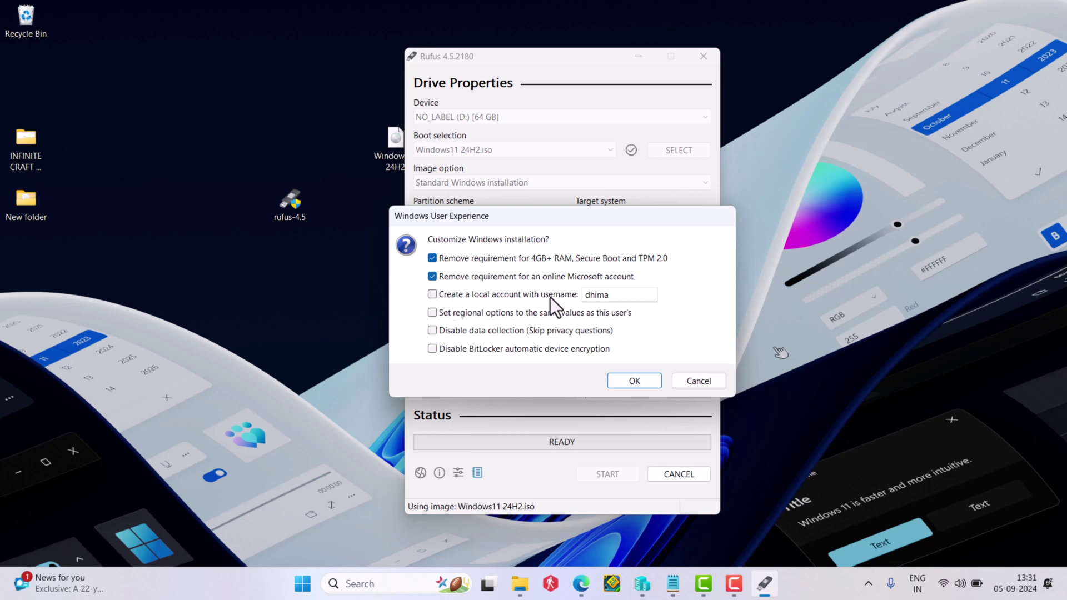
click(431, 297)
click(444, 304)
Accept the customisations and the data-destruction warning so the 64 GB drive is written
click(633, 383)
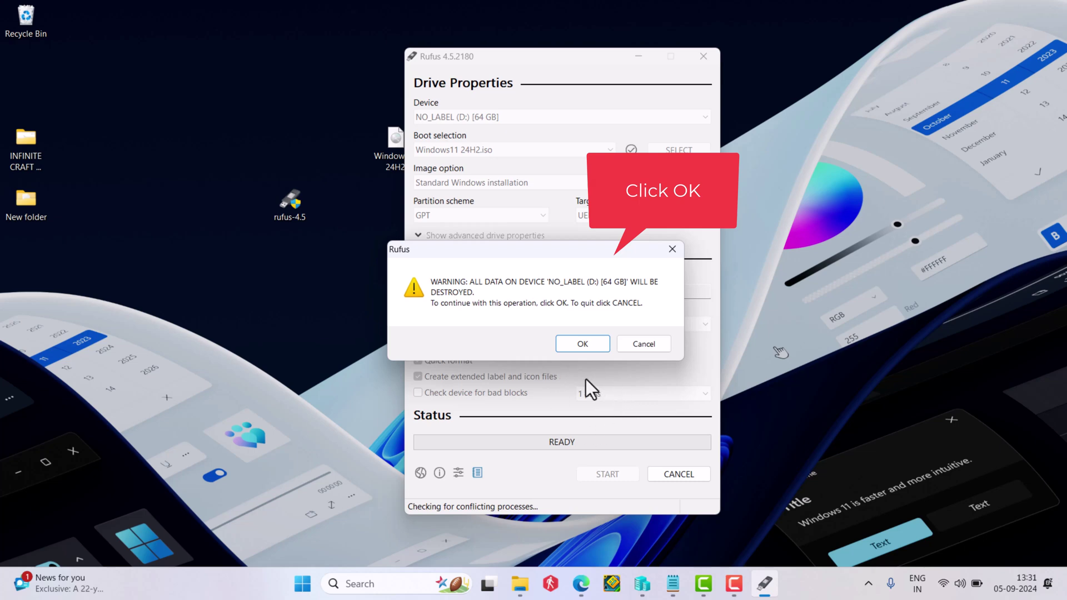
click(587, 349)
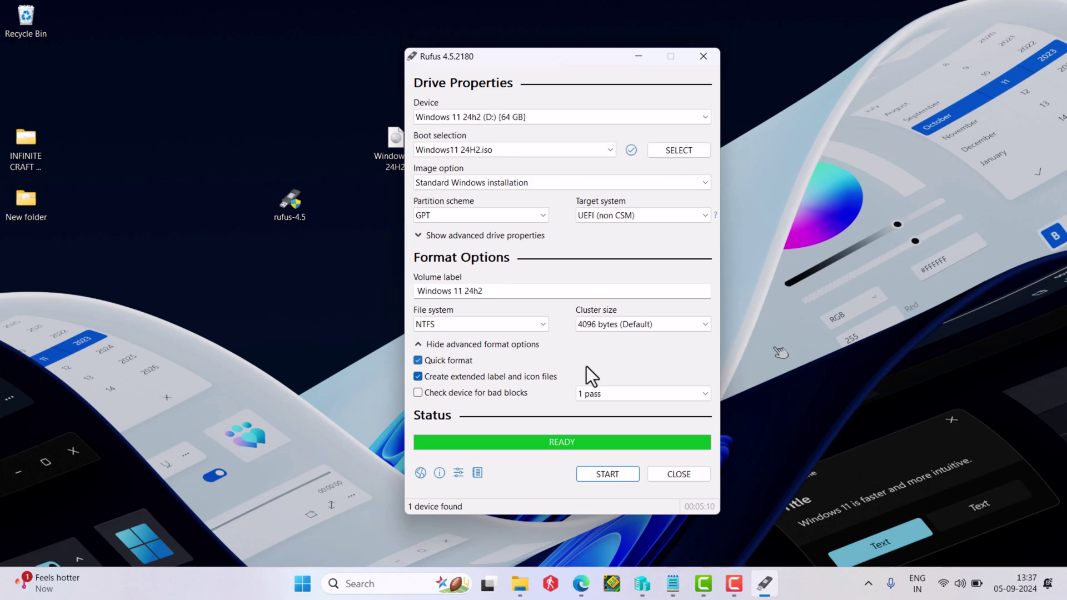
Close Rufus and verify the Windows 11 24h2 (D:) drive under This PC in File Explorer
click(678, 473)
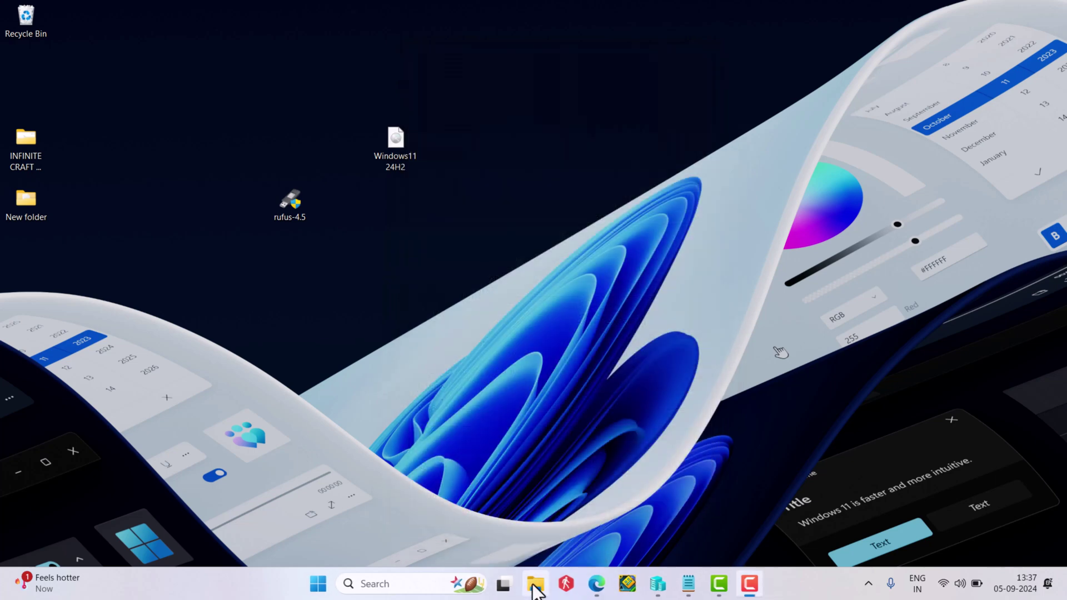
click(534, 587)
click(66, 454)
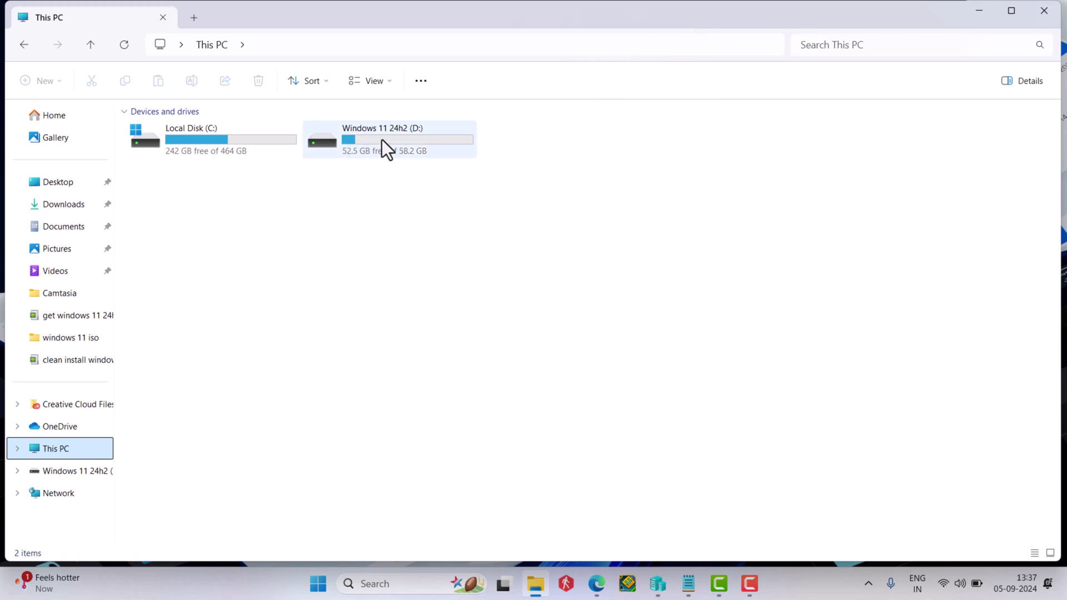
click(369, 205)
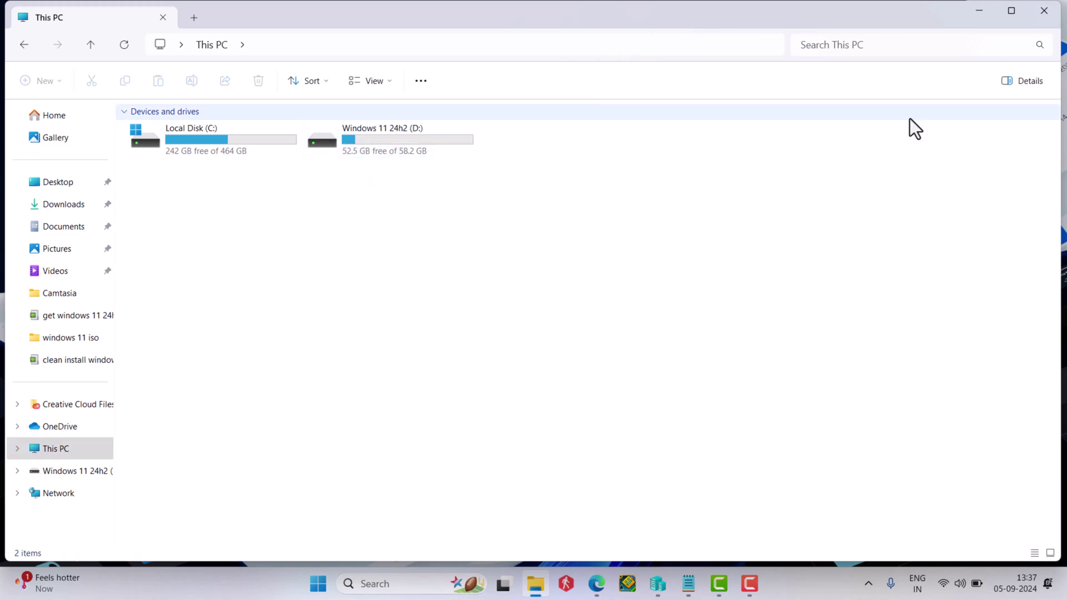